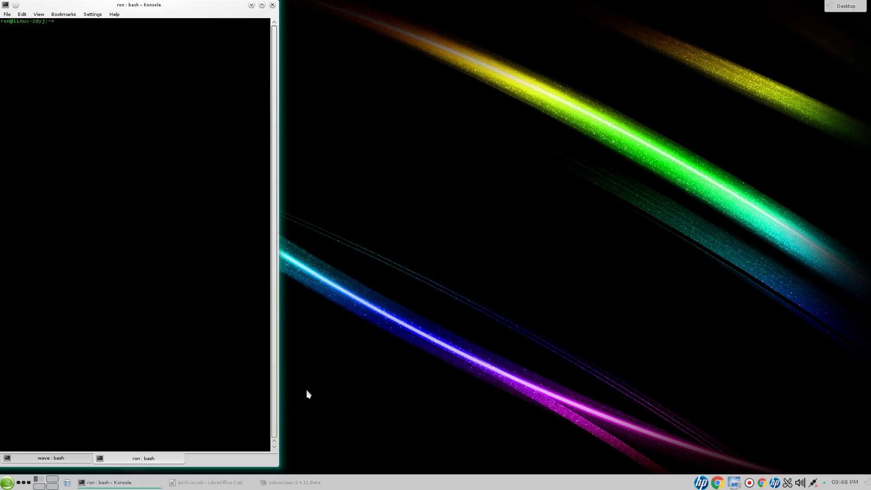
# Log into the Raspberry Pi at 192.168.6.117 over SSH as user pi using the recalled command
pyautogui.write('clear')
pyautogui.press('Up')
pyautogui.press('Return')
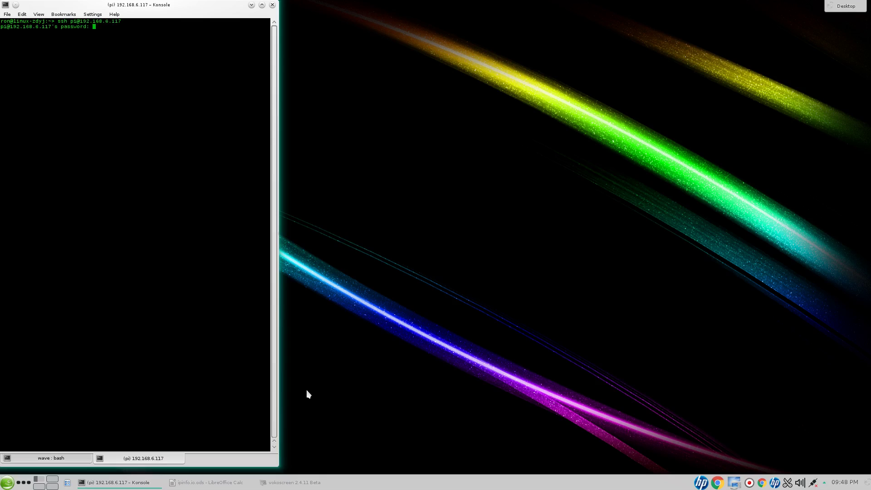
pyautogui.press('Return')
# Reattach the screen session and launch ./openwebrx.py from the openwebrx folder
pyautogui.write('screen -r')
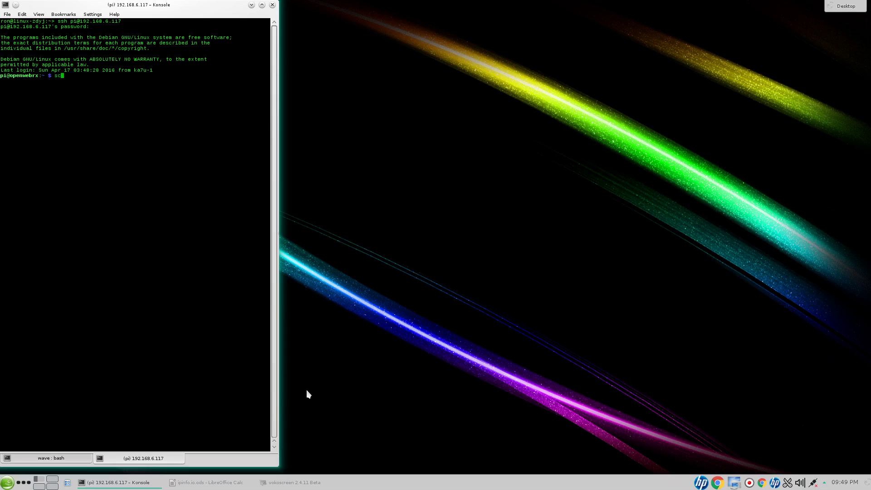
pyautogui.press('Return')
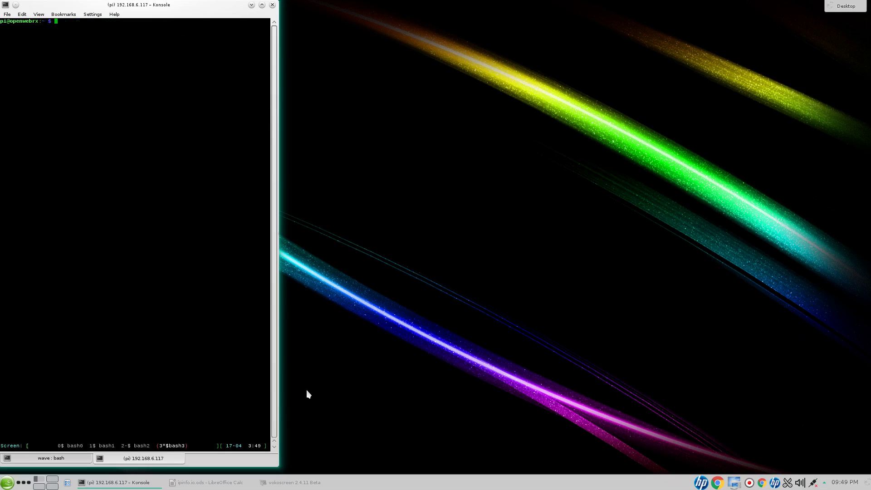
pyautogui.write('cd openwebrx')
pyautogui.press('Return')
pyautogui.write('open')
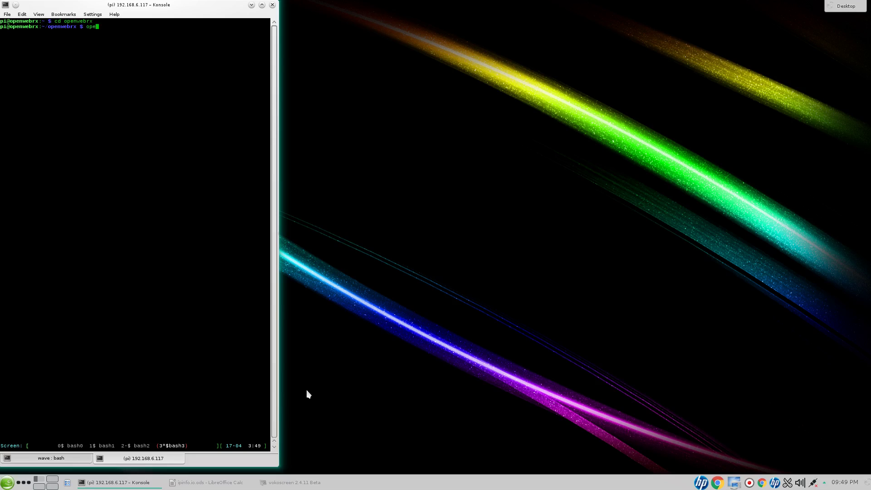
pyautogui.press('BackSpace')
pyautogui.press('BackSpace')
pyautogui.press('BackSpace')
pyautogui.write('./openwebrx.py')
pyautogui.press('Return')
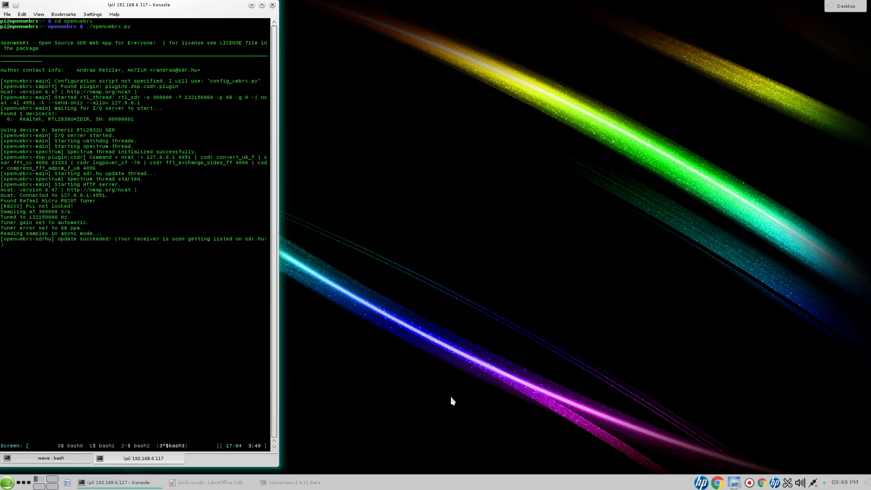
# Launch Chrome and load the OpenWebRX receiver at ka7u.no-ip.org:8073
pyautogui.click(717, 483)
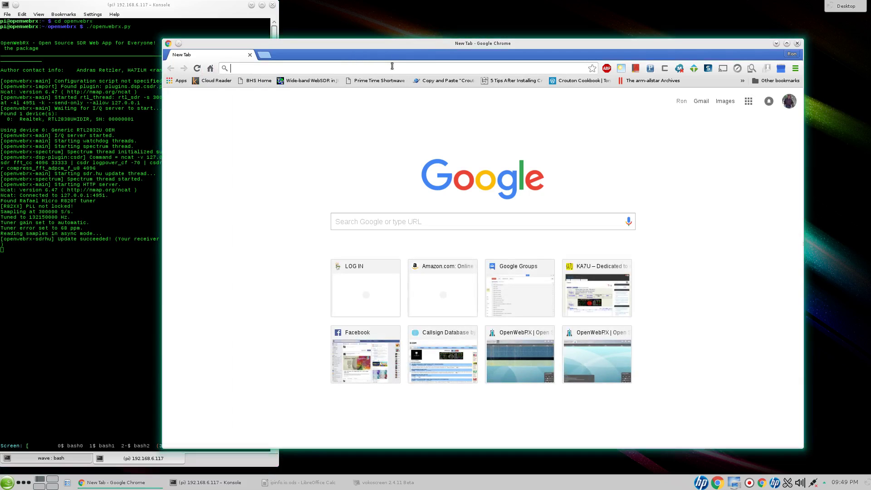
pyautogui.write('ka')
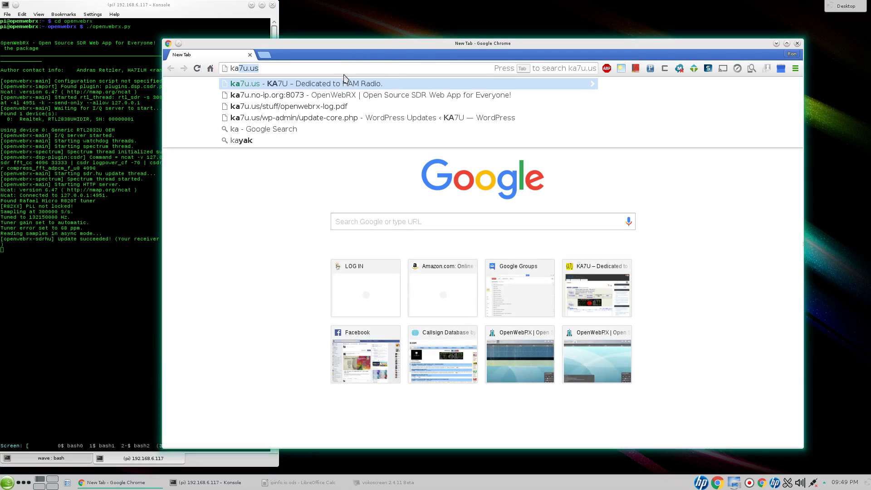
pyautogui.write('7u.')
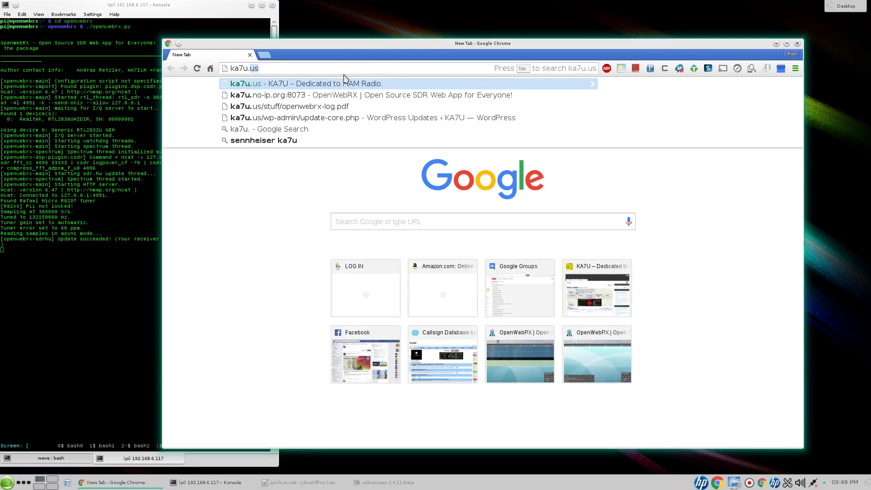
pyautogui.write('n')
pyautogui.press('Return')
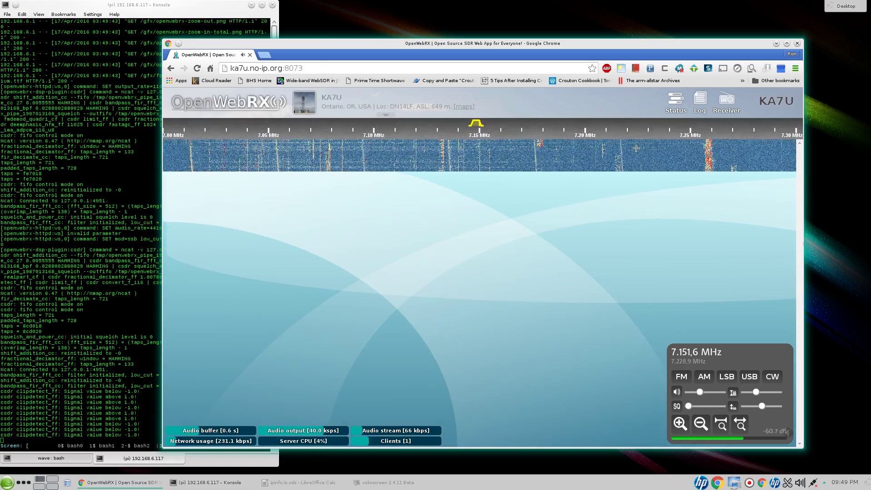
# Tune to the signal near 7.26 MHz and zoom the waterfall in twice
pyautogui.click(712, 161)
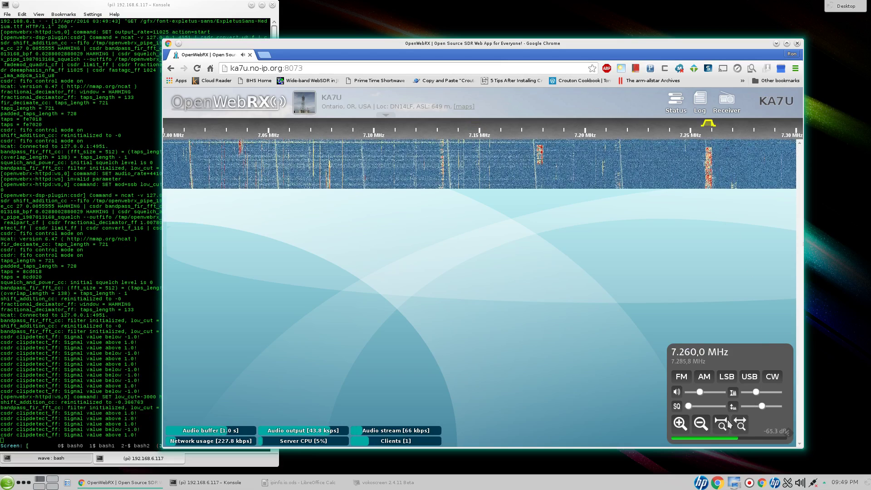
pyautogui.click(679, 423)
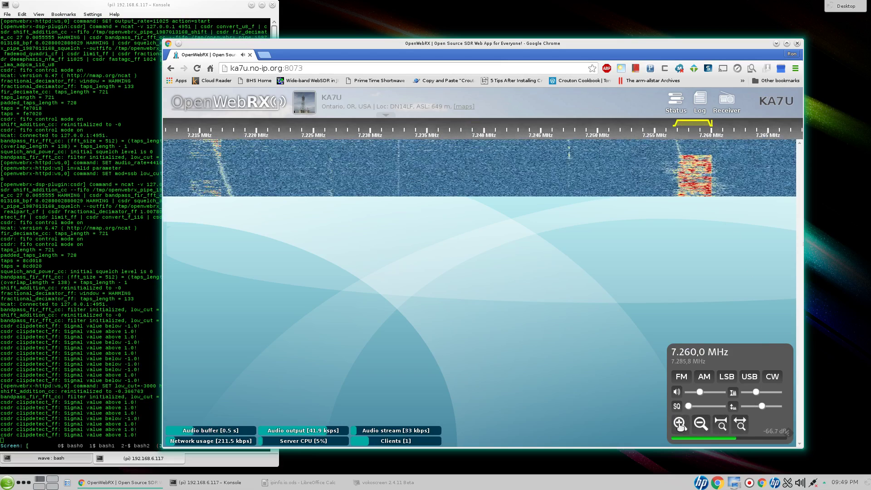
pyautogui.click(680, 423)
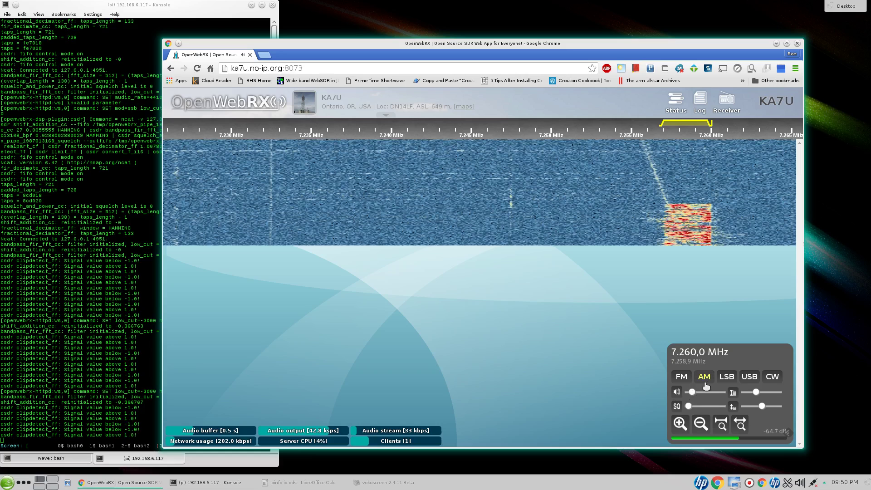
# Hide and restore the control panel, toggle the log panel, and switch demodulation to CW, then LSB
pyautogui.click(728, 107)
pyautogui.click(728, 107)
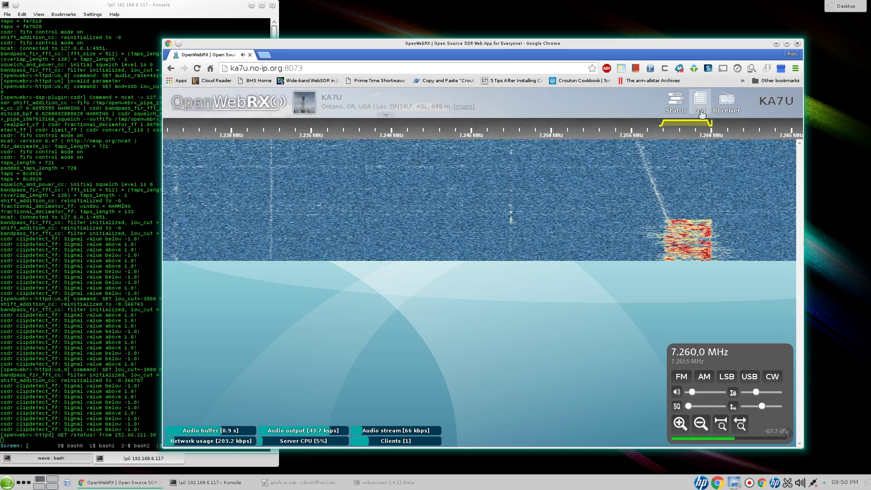
pyautogui.click(701, 111)
pyautogui.click(701, 110)
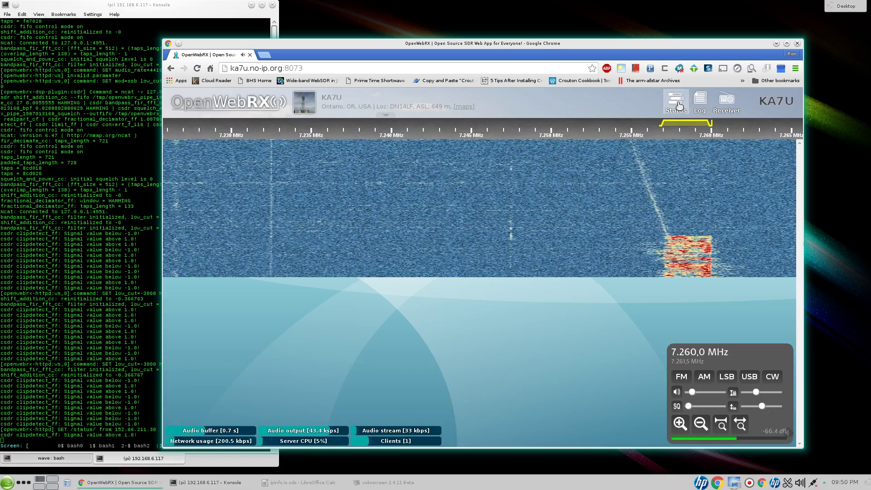
pyautogui.click(774, 378)
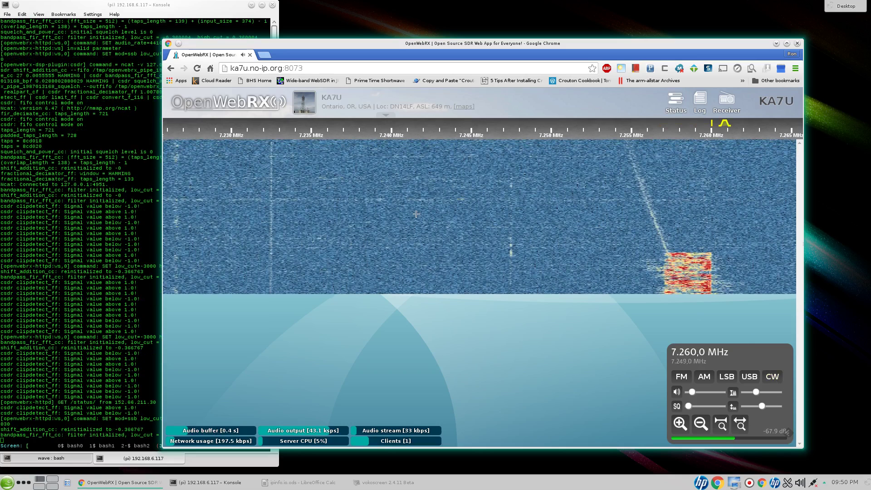
pyautogui.click(724, 383)
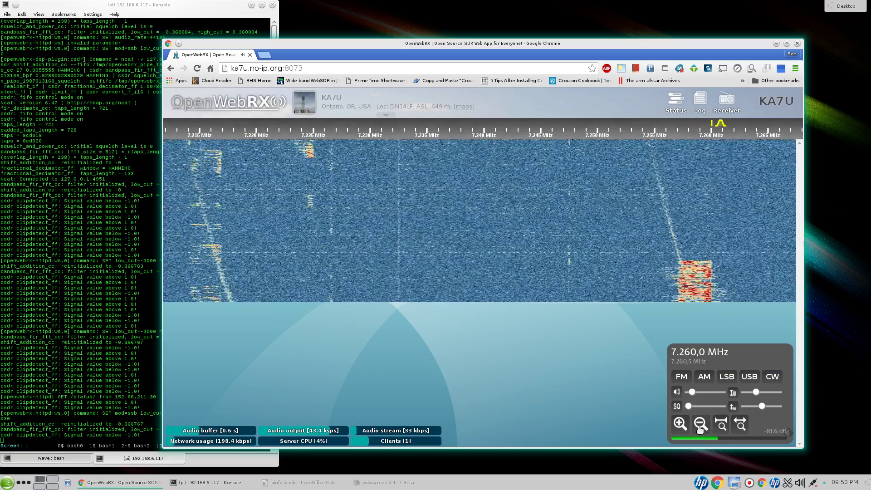
# Zoom out to the full band, then tune to 7.039,5 MHz and zoom in
pyautogui.click(701, 425)
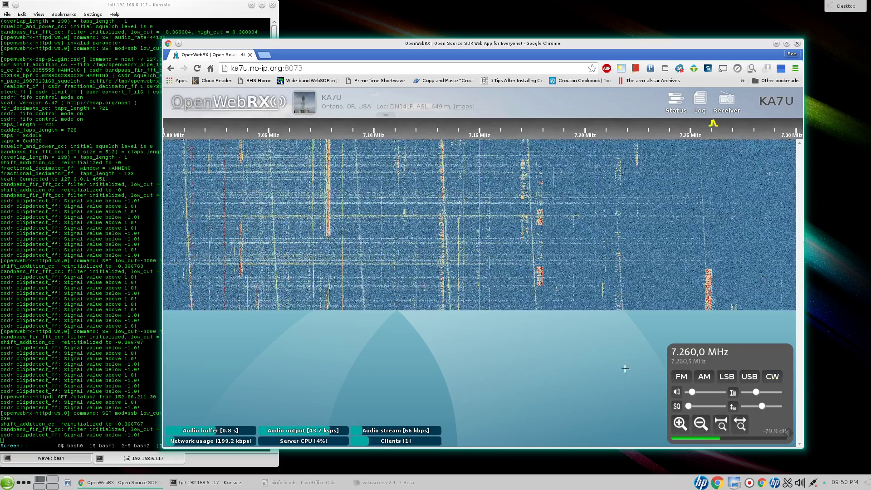
pyautogui.click(247, 158)
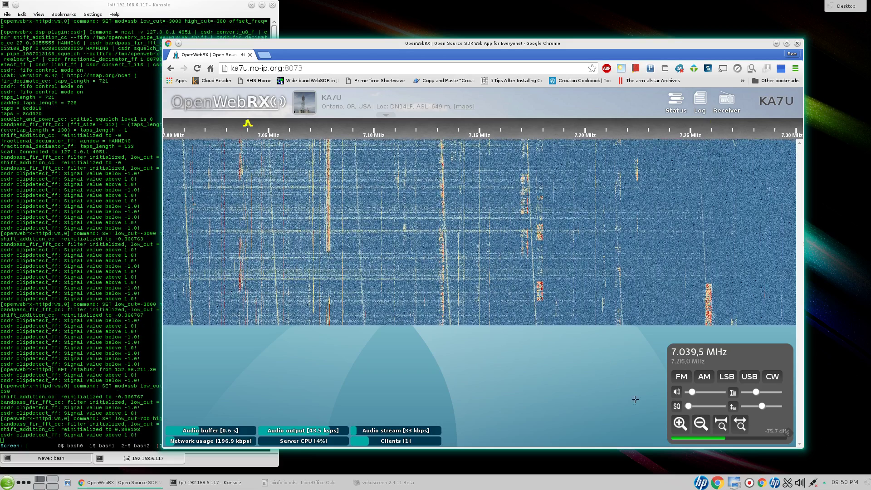
pyautogui.click(721, 424)
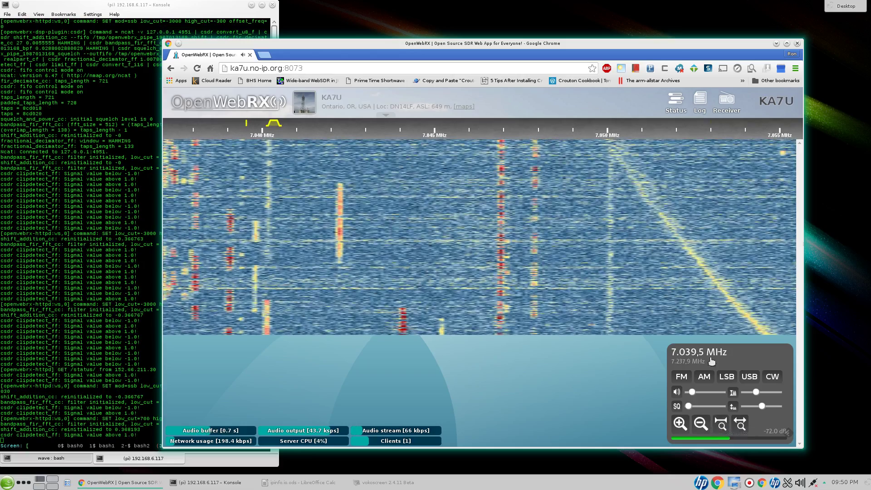
# Maximize the Chrome window and retune to the strong signal at 7.046,1 MHz
pyautogui.click(786, 44)
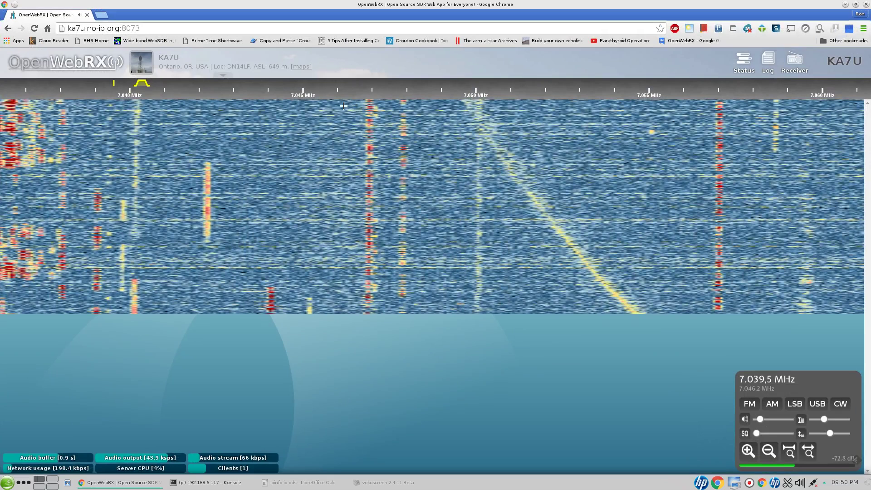
pyautogui.click(344, 106)
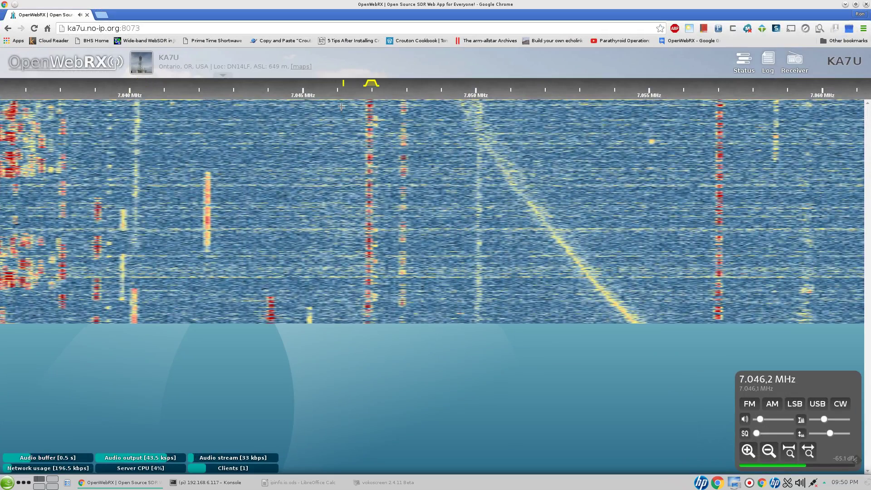
pyautogui.click(342, 107)
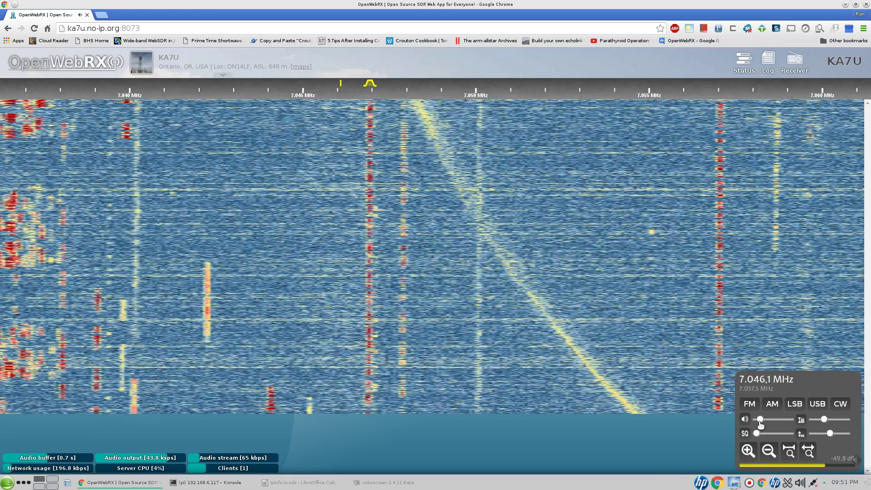
# Raise the receiver volume and adjust Chrome's playback level in KMix, then close the mixer
pyautogui.moveTo(761, 424); pyautogui.dragTo(763, 425)
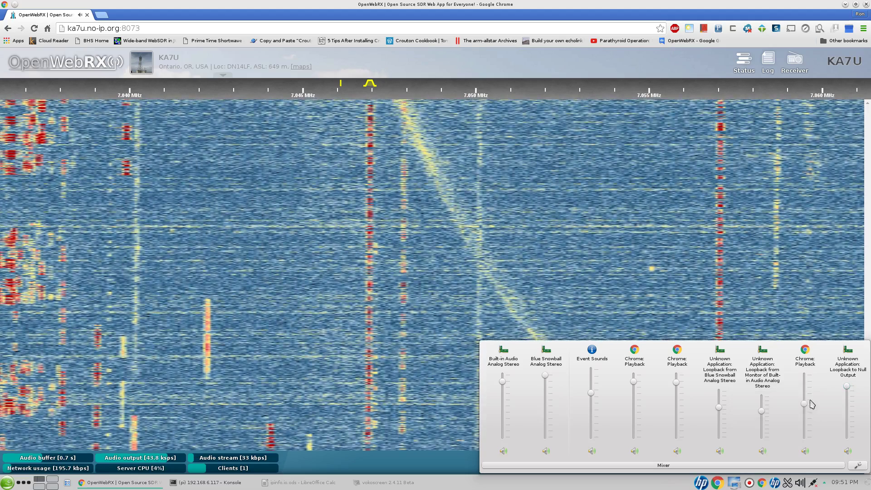
pyautogui.press('Escape')
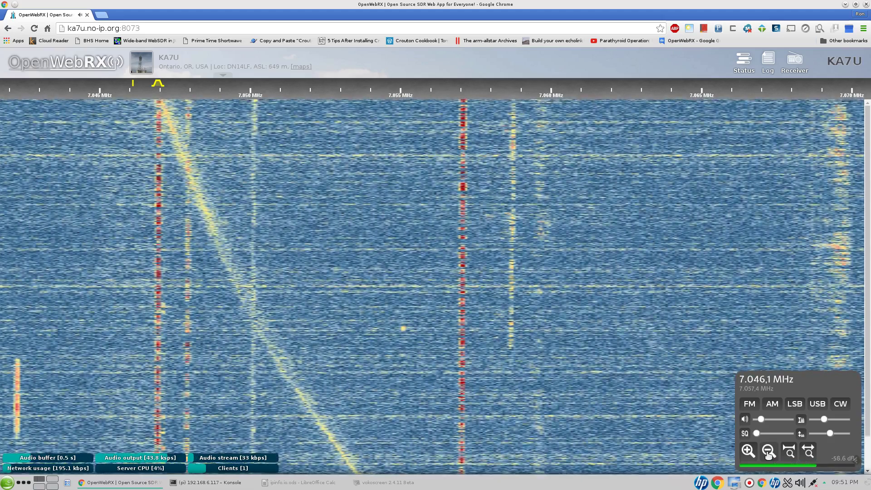
# Zoom the waterfall out four steps, then show the entire 7.00–7.30 MHz band
pyautogui.click(768, 453)
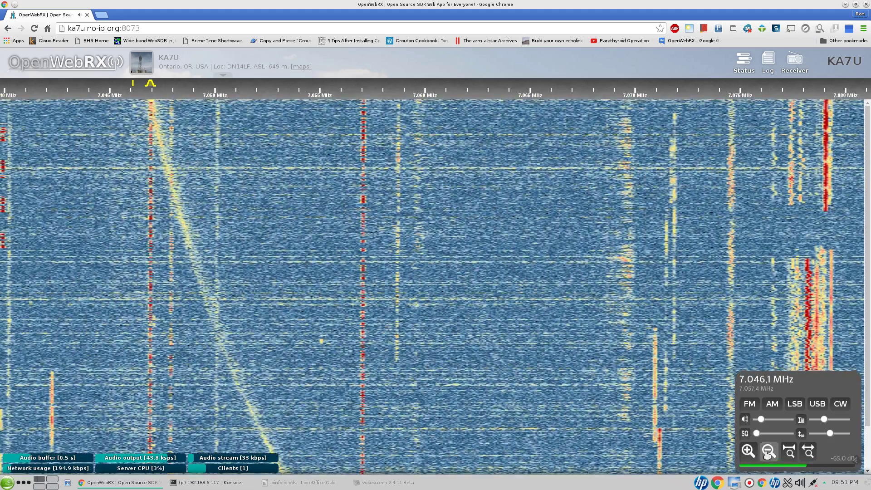
pyautogui.click(767, 454)
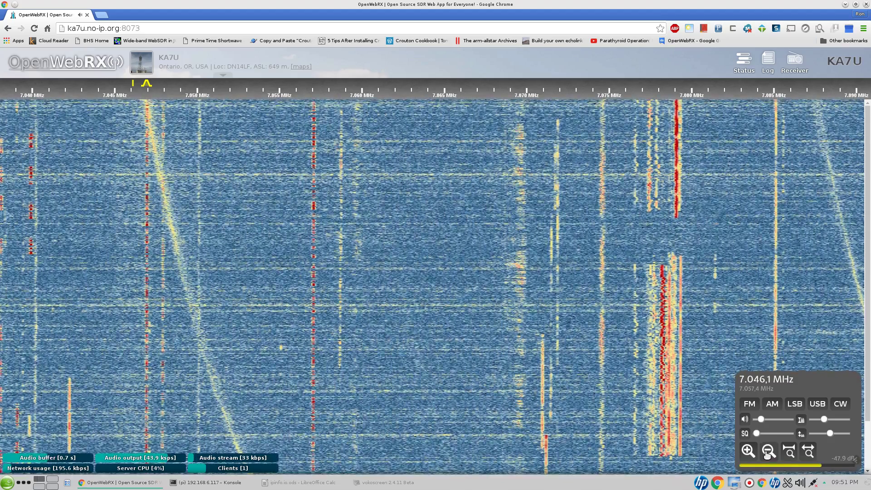
pyautogui.click(767, 454)
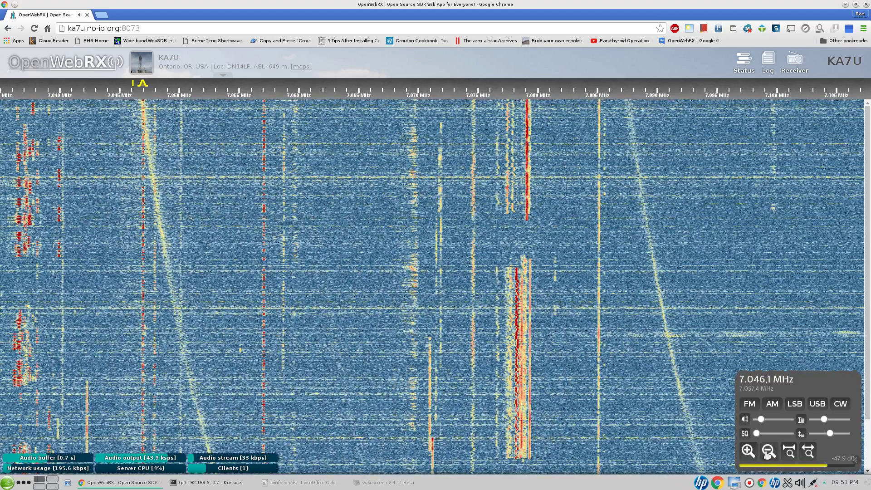
pyautogui.click(767, 454)
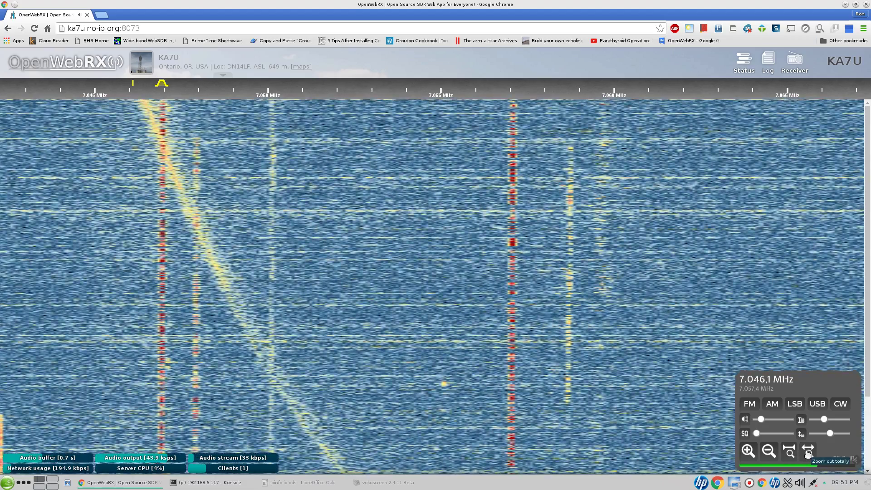
pyautogui.click(808, 452)
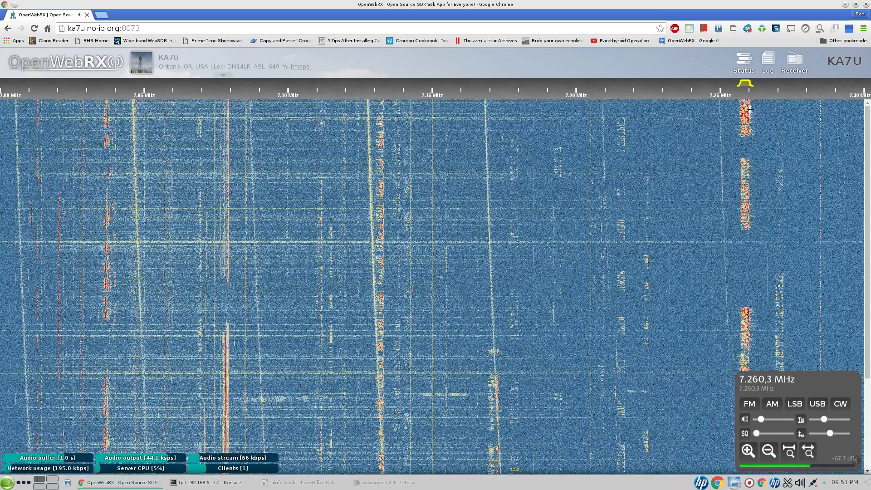
# Zoom the waterfall in around the tuned channel near 7.26 MHz
pyautogui.click(792, 450)
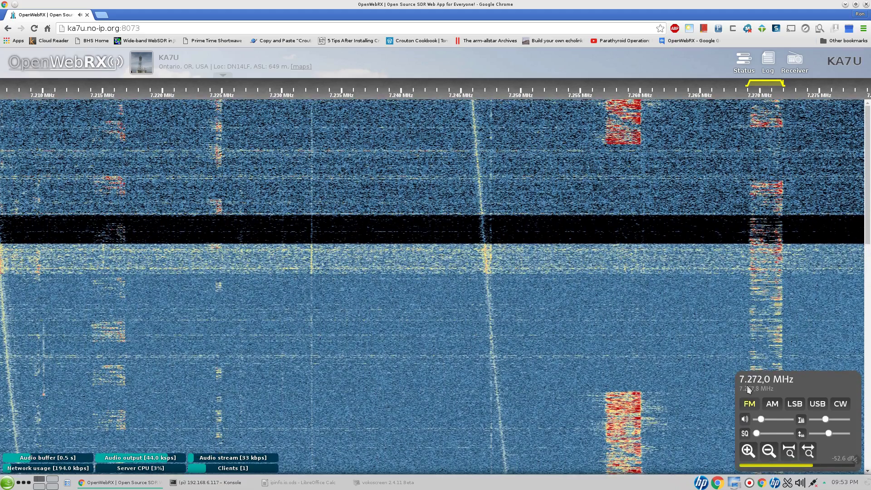
# Zoom the waterfall back out to the full 7.00–7.30 MHz band
pyautogui.click(808, 451)
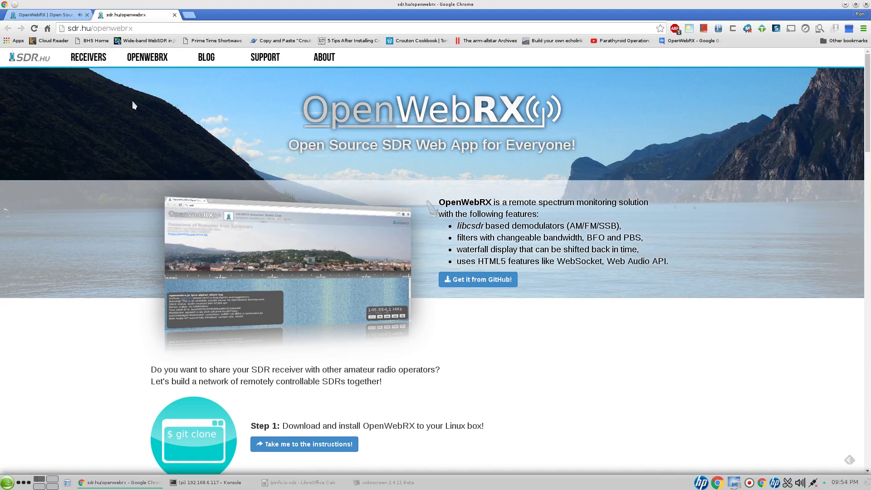
# Open the sdr.hu receiver list and scroll through the online receivers
pyautogui.click(89, 60)
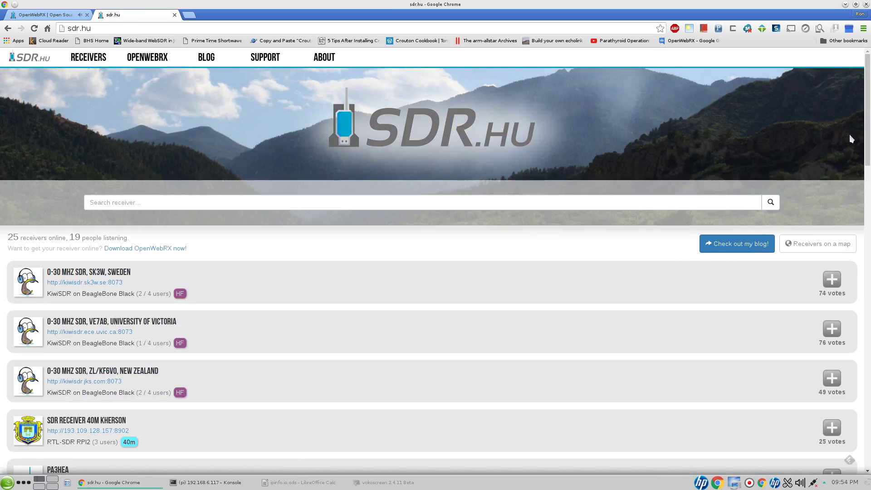
pyautogui.moveTo(869, 109); pyautogui.dragTo(870, 83)
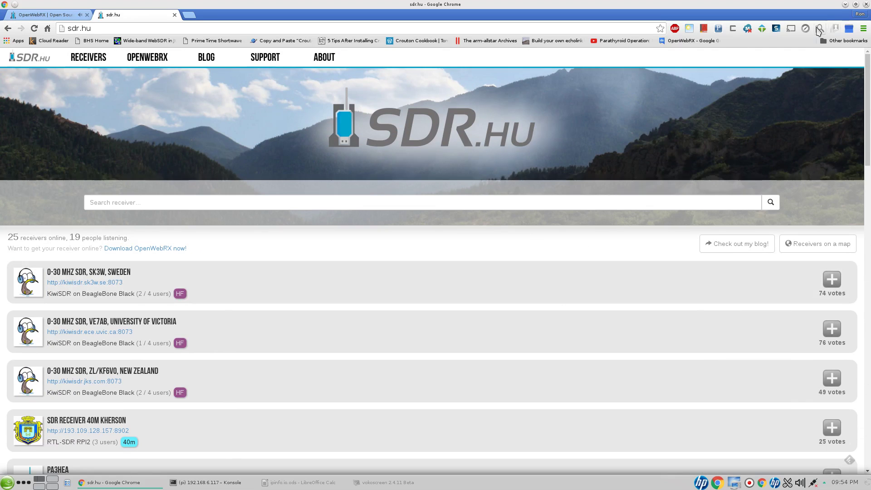
# Return to the OpenWebRX waterfall tab and bring the vokoscreen recorder window forward
pyautogui.click(66, 18)
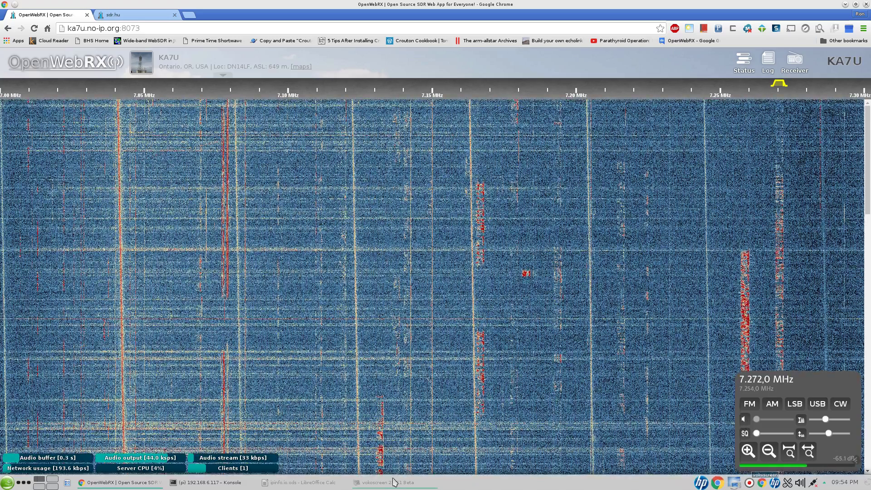
pyautogui.click(377, 485)
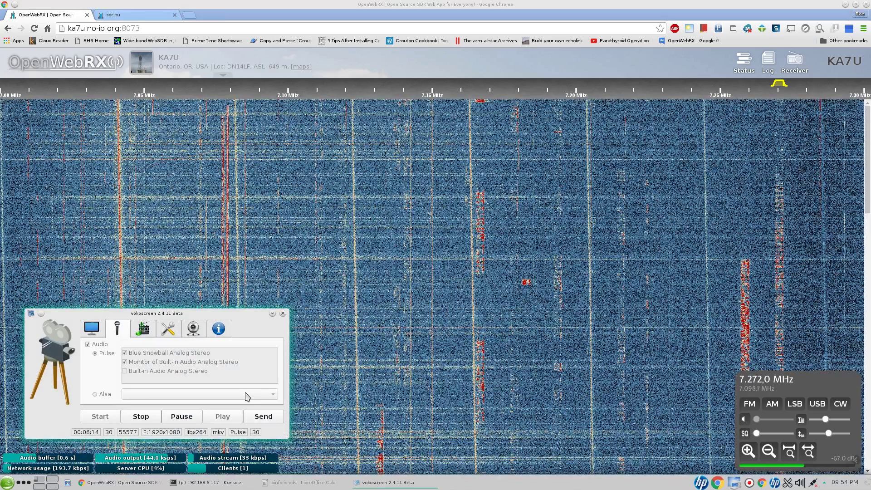